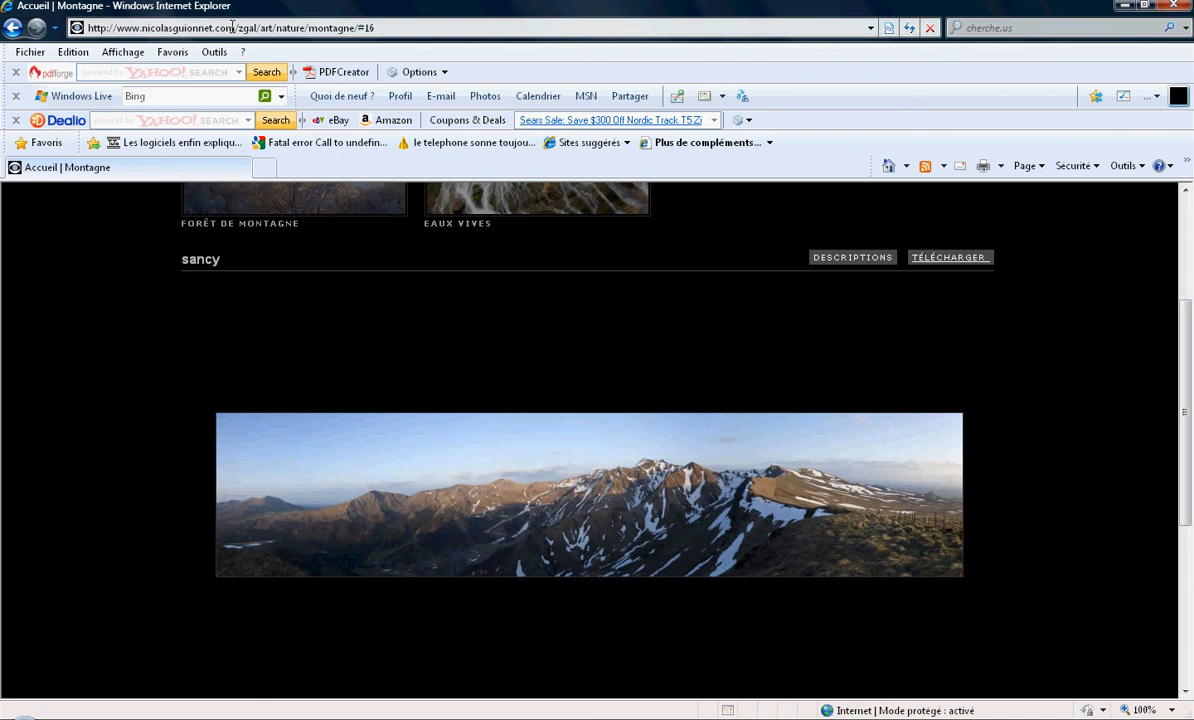
click(229, 24)
text(www)
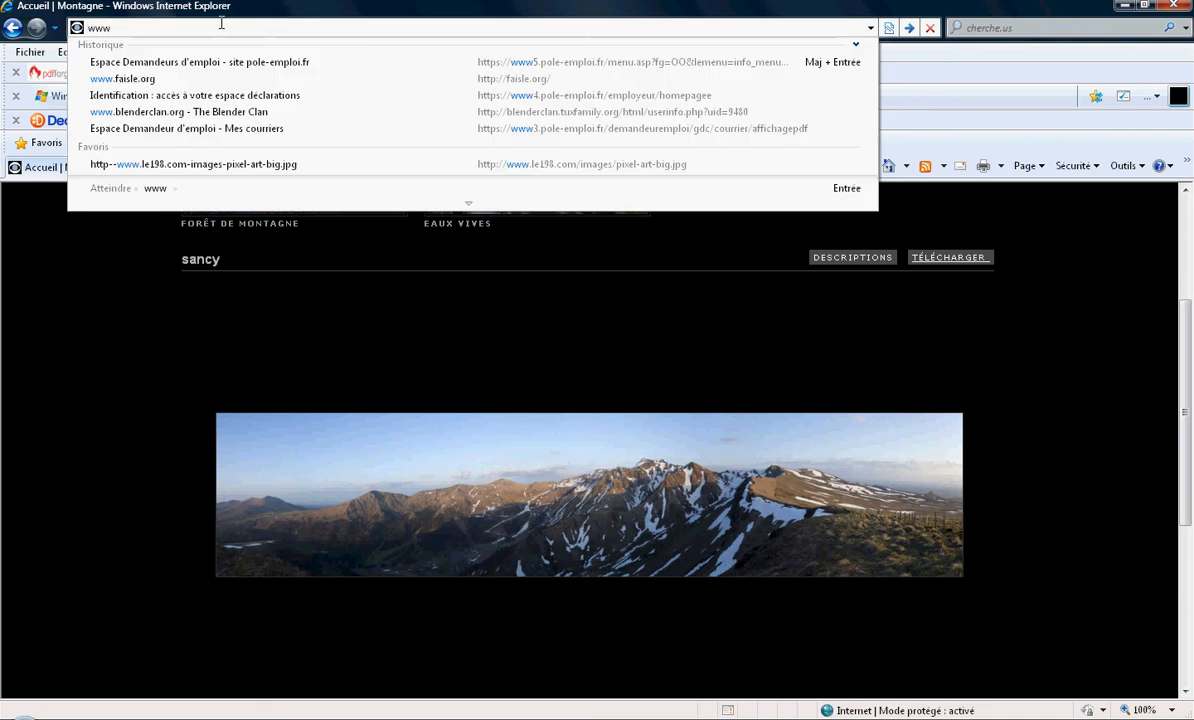
text(.gim)
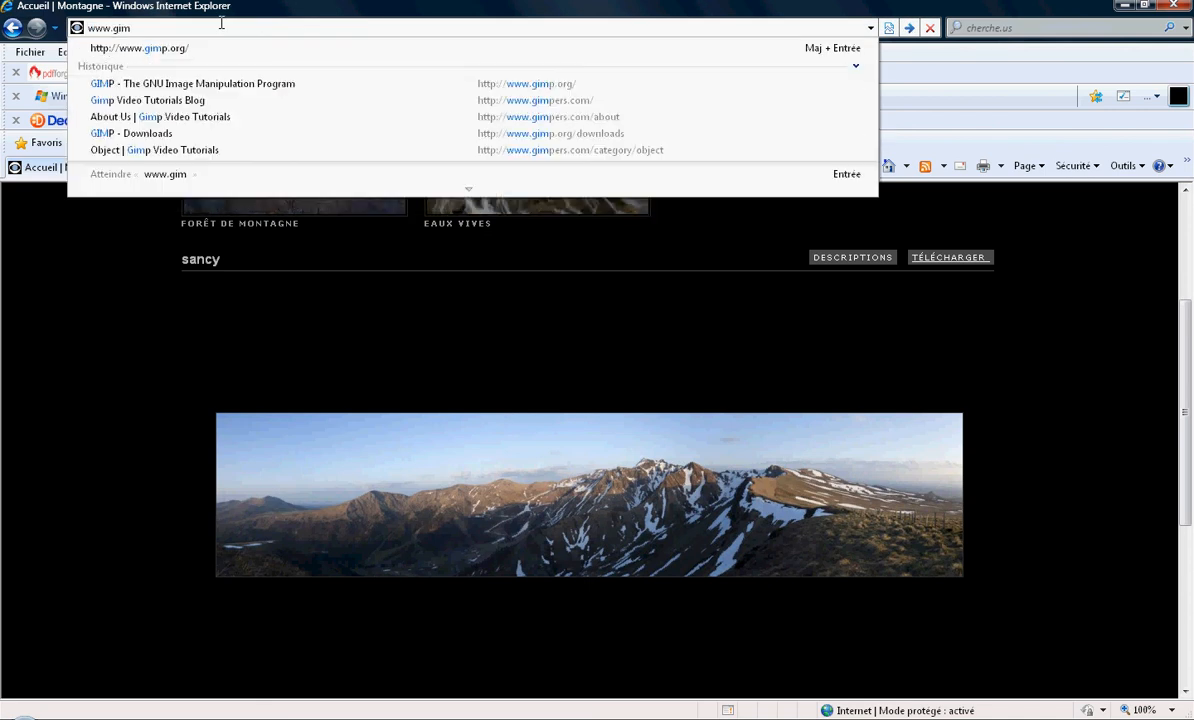
text(p.org)
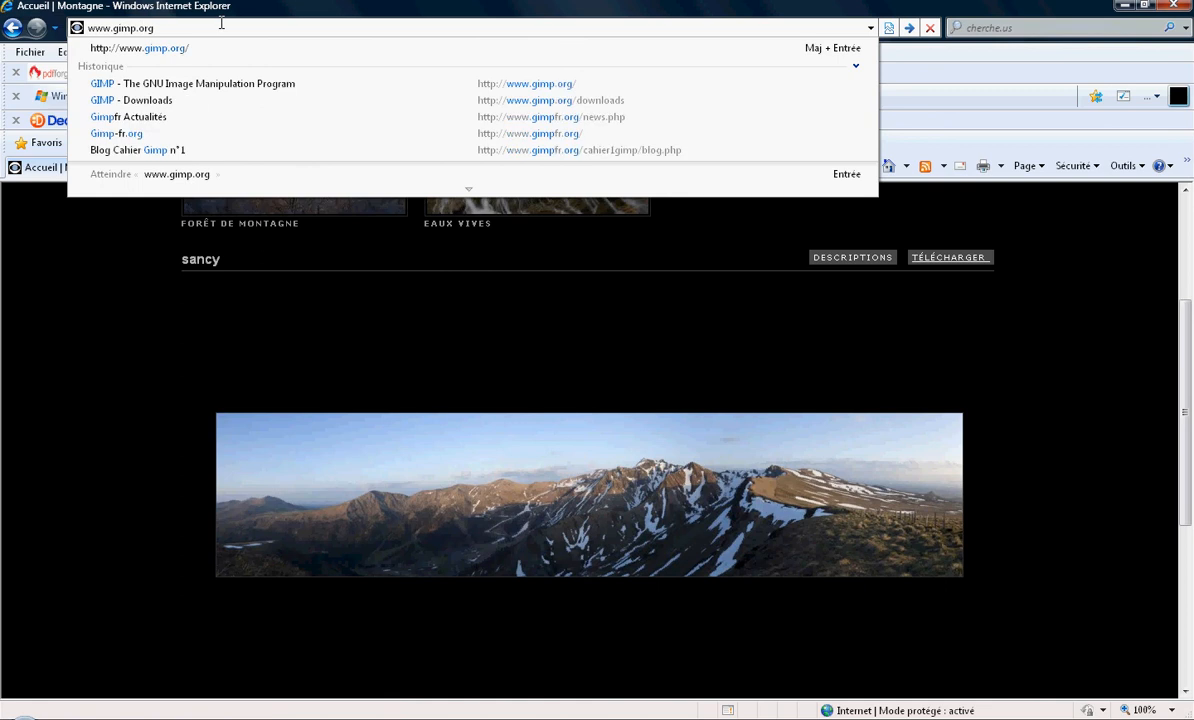
key(Return)
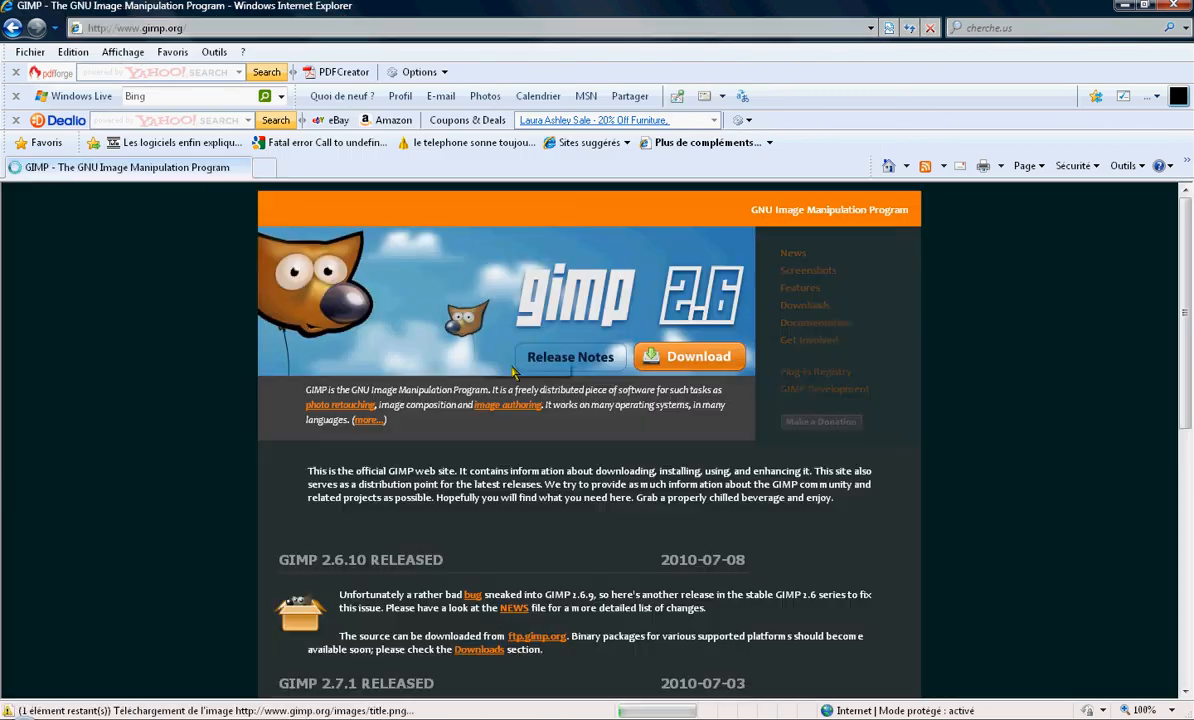
click(806, 306)
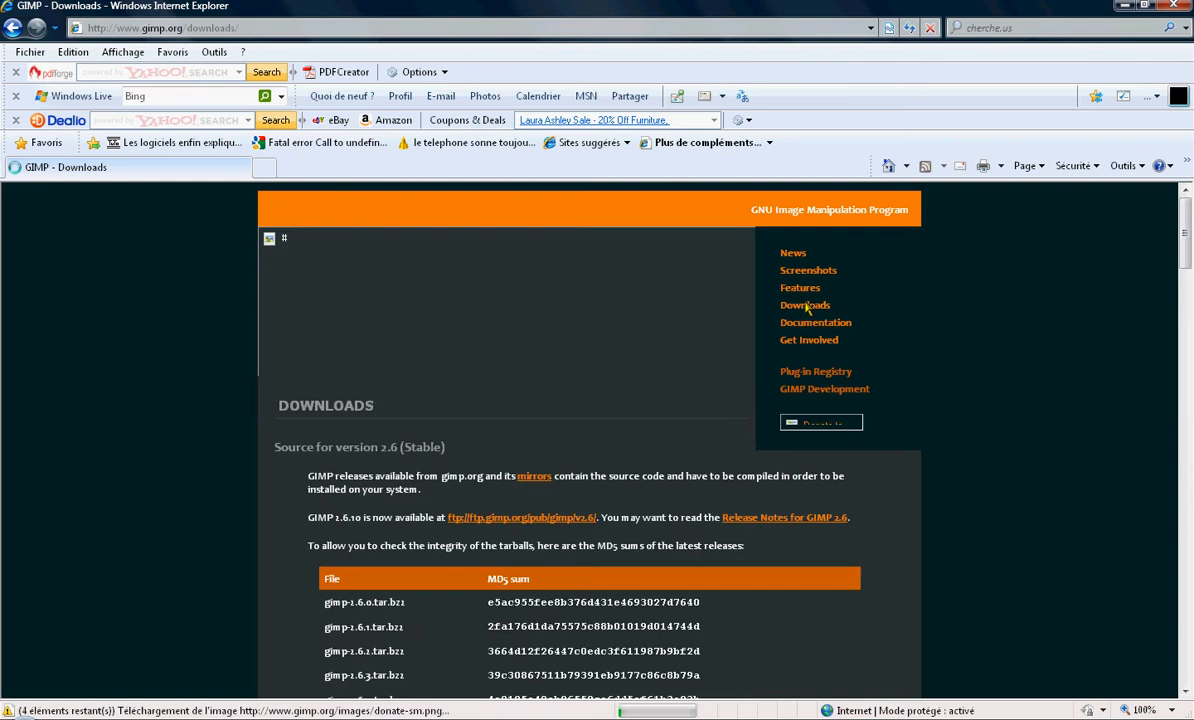
Show the other downloads and examine the GIMP installation options for Linux, Mac OS X and Windows.
scroll(450, 460, down, 1)
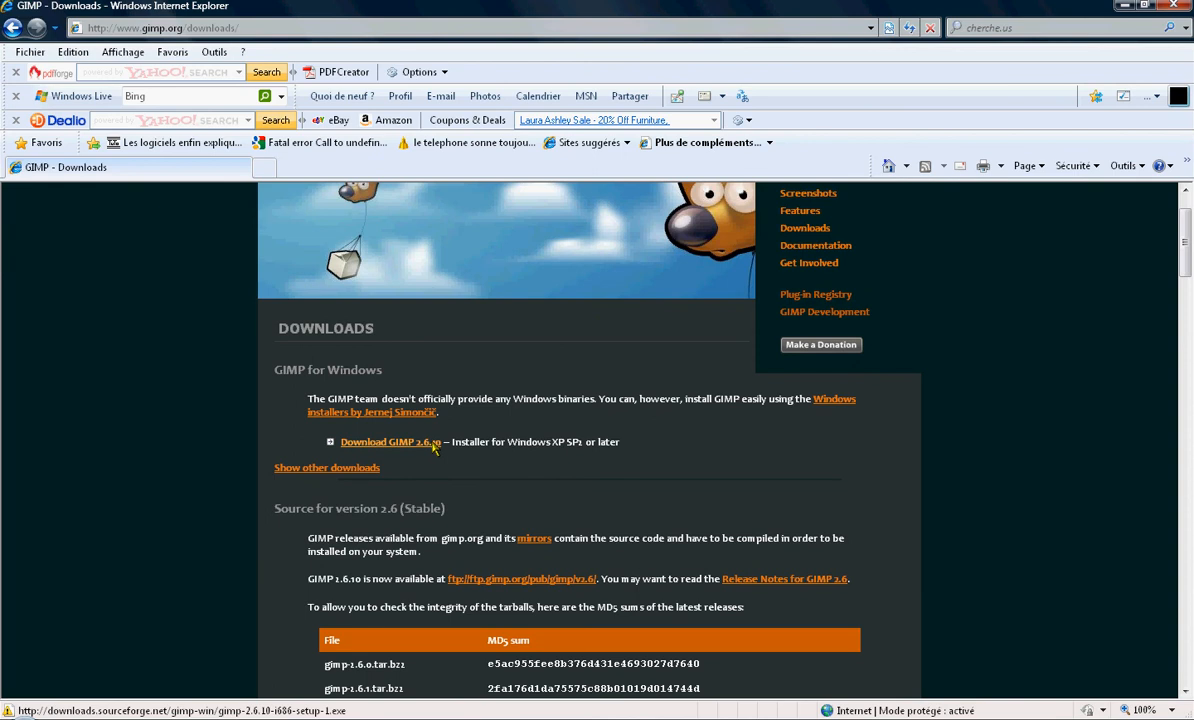
click(340, 470)
scroll(455, 420, down, 2)
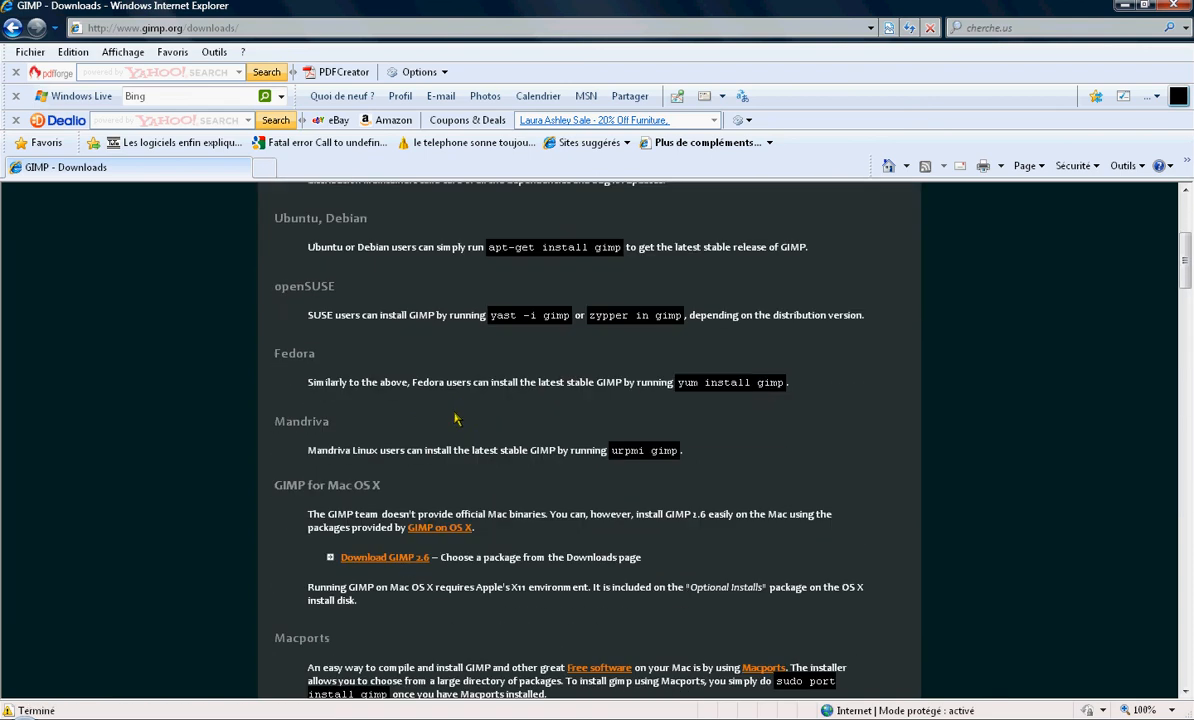
scroll(428, 391, down, 2)
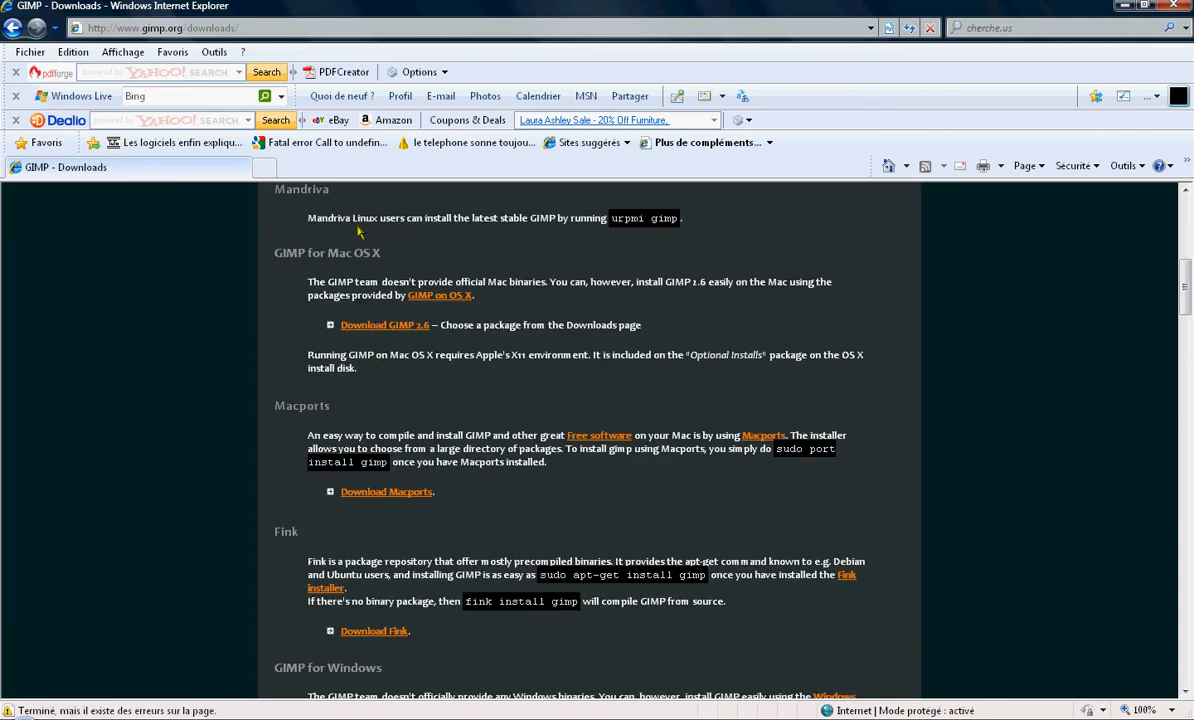
scroll(333, 355, down, 2)
scroll(352, 545, up, 2)
scroll(366, 550, up, 4)
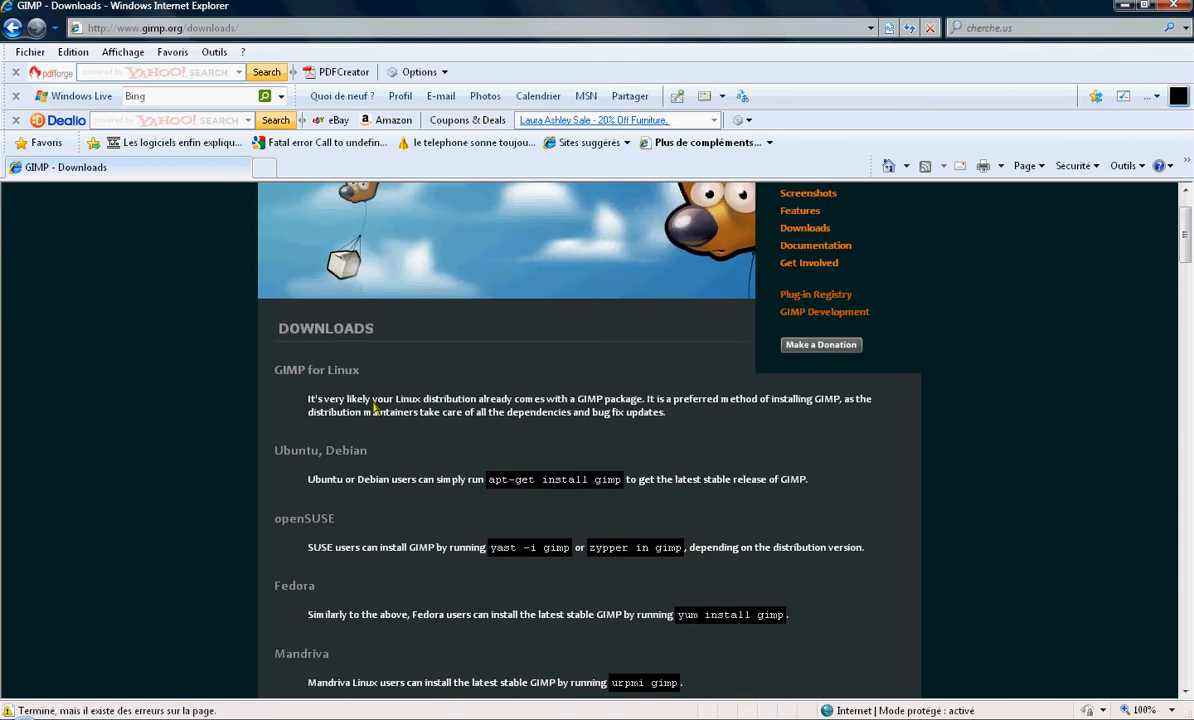
scroll(373, 408, down, 2)
scroll(373, 405, down, 3)
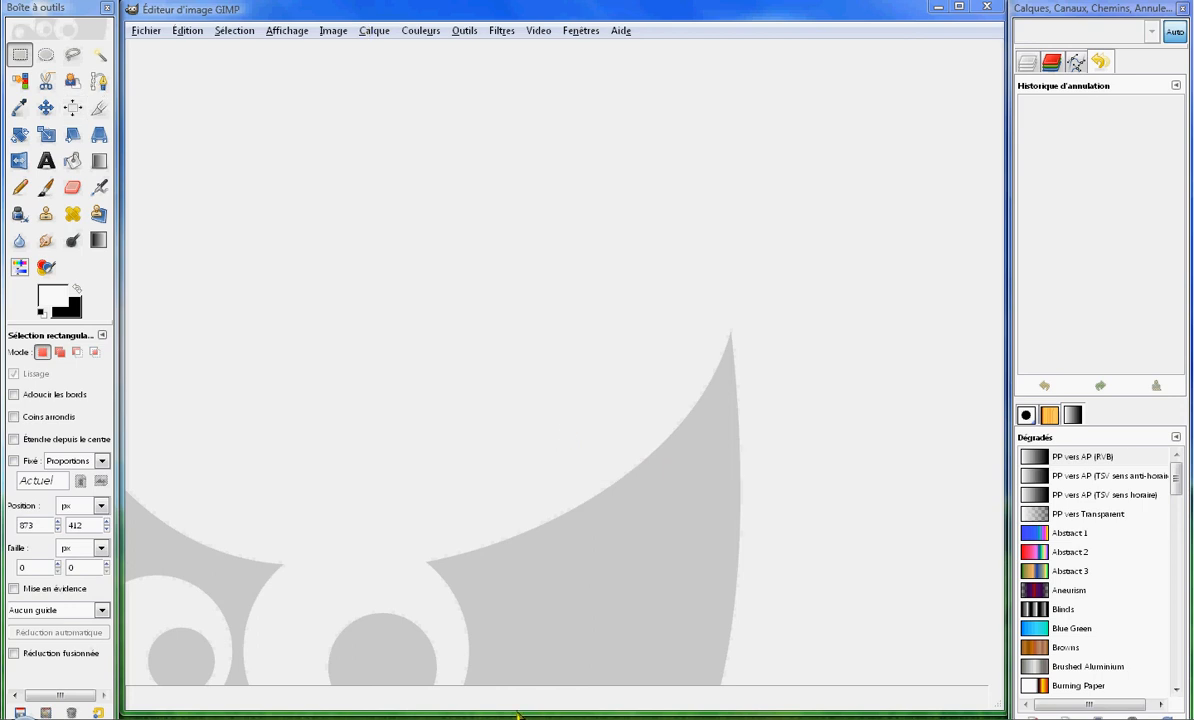
Switch to GIMP, shrink the image window to open the desktop picture sancy in it, and restore the window's height.
drag(519, 715, 562, 427)
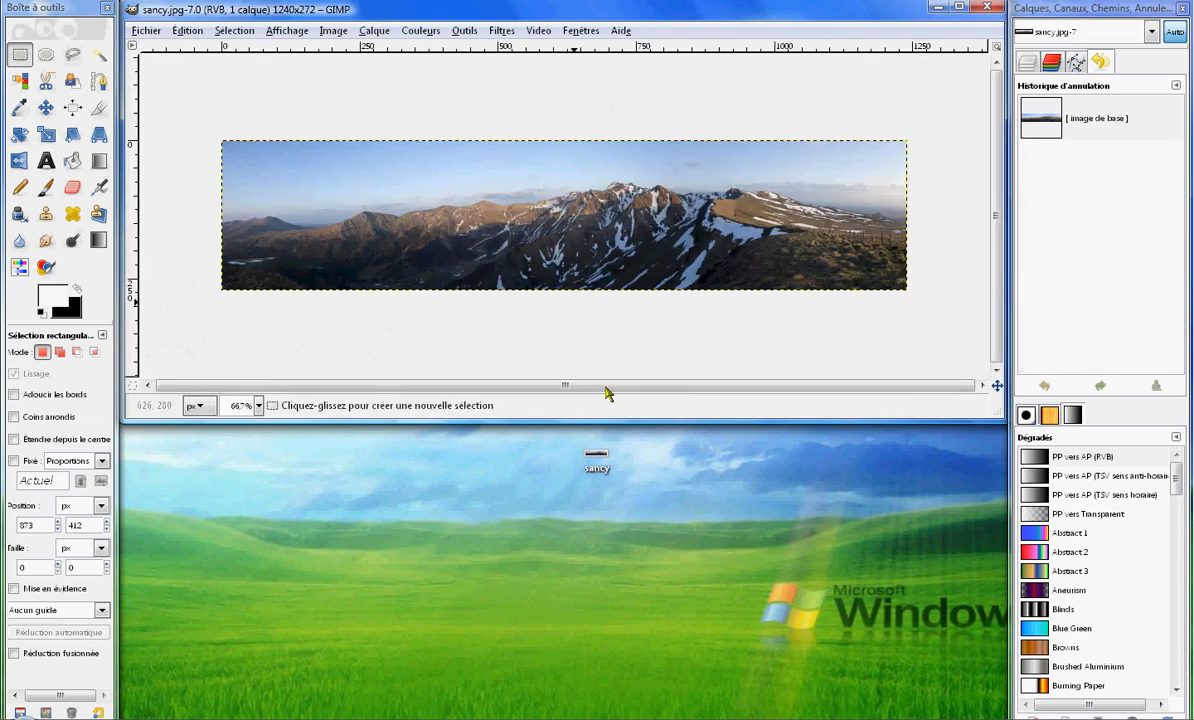
drag(579, 425, 577, 715)
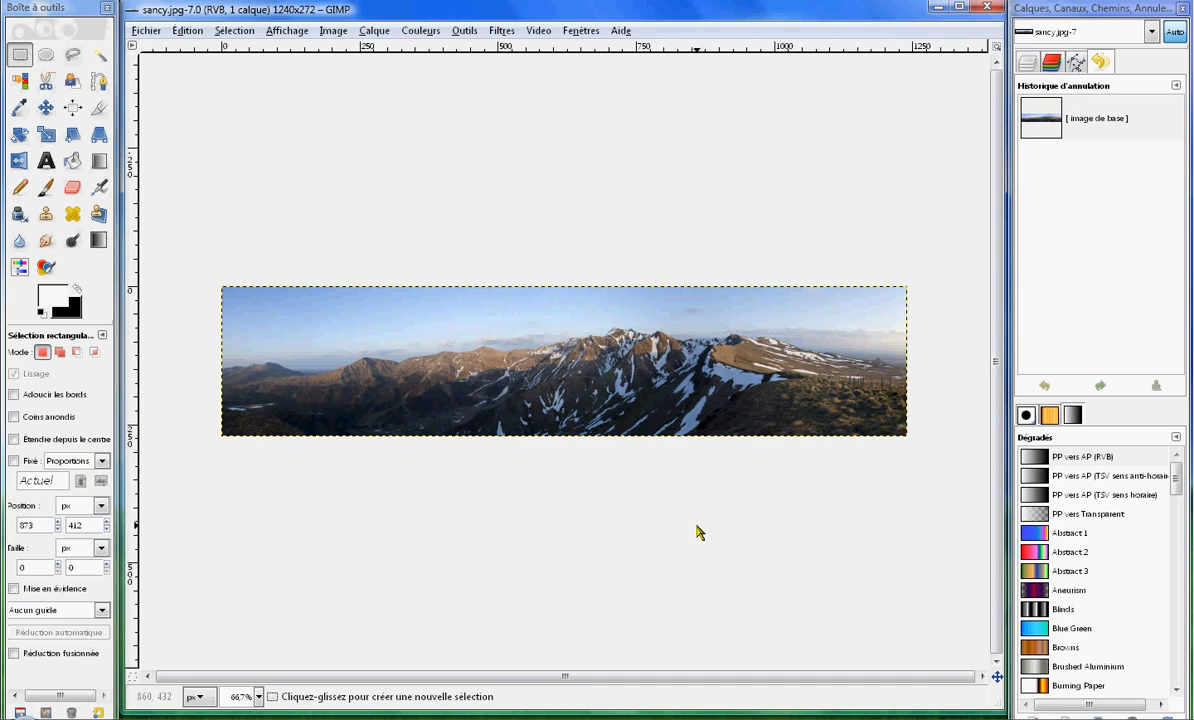
Inspect the mountain panorama at several zoom levels, view its left end at 200%, and return to the whole image at 50%.
key(plus)
key(plus)
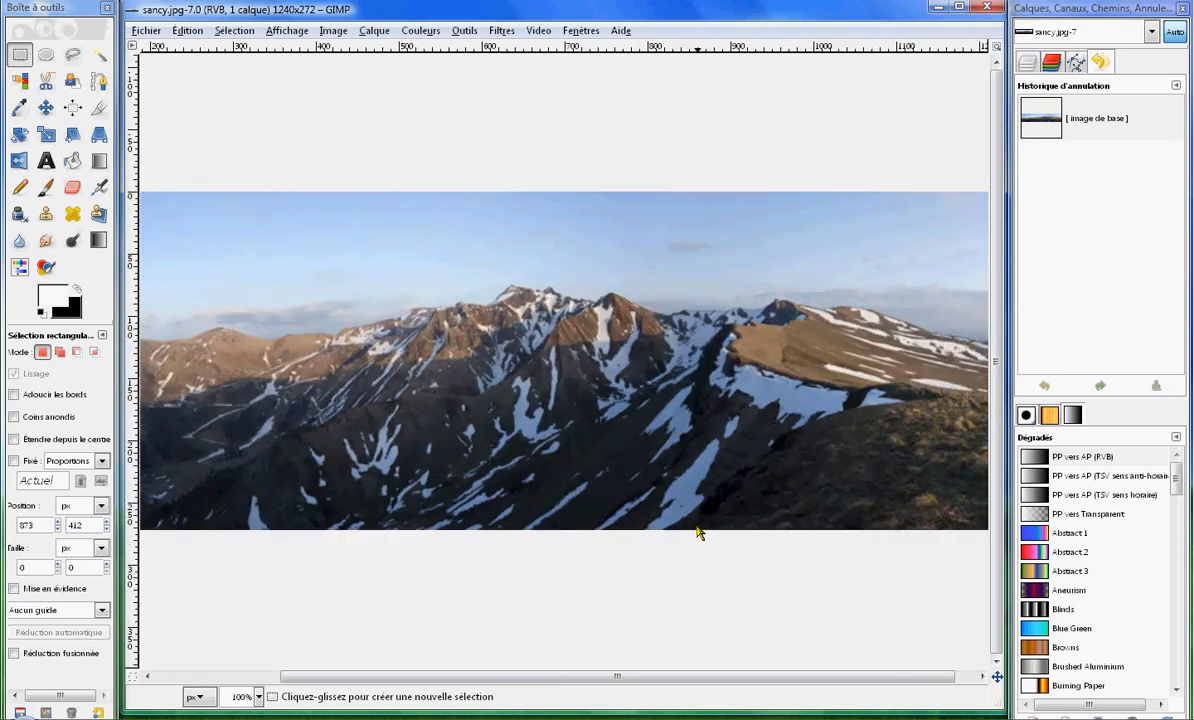
key(plus)
key(minus)
key(minus)
key(minus)
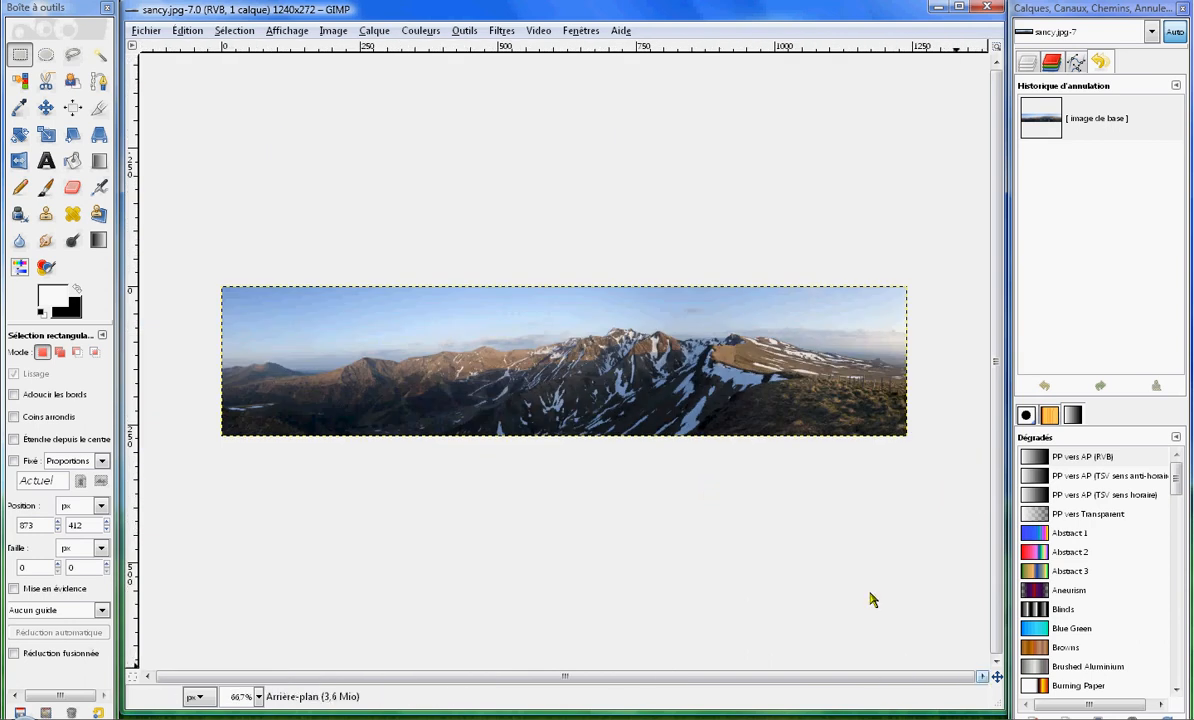
key(plus)
key(plus)
key(plus)
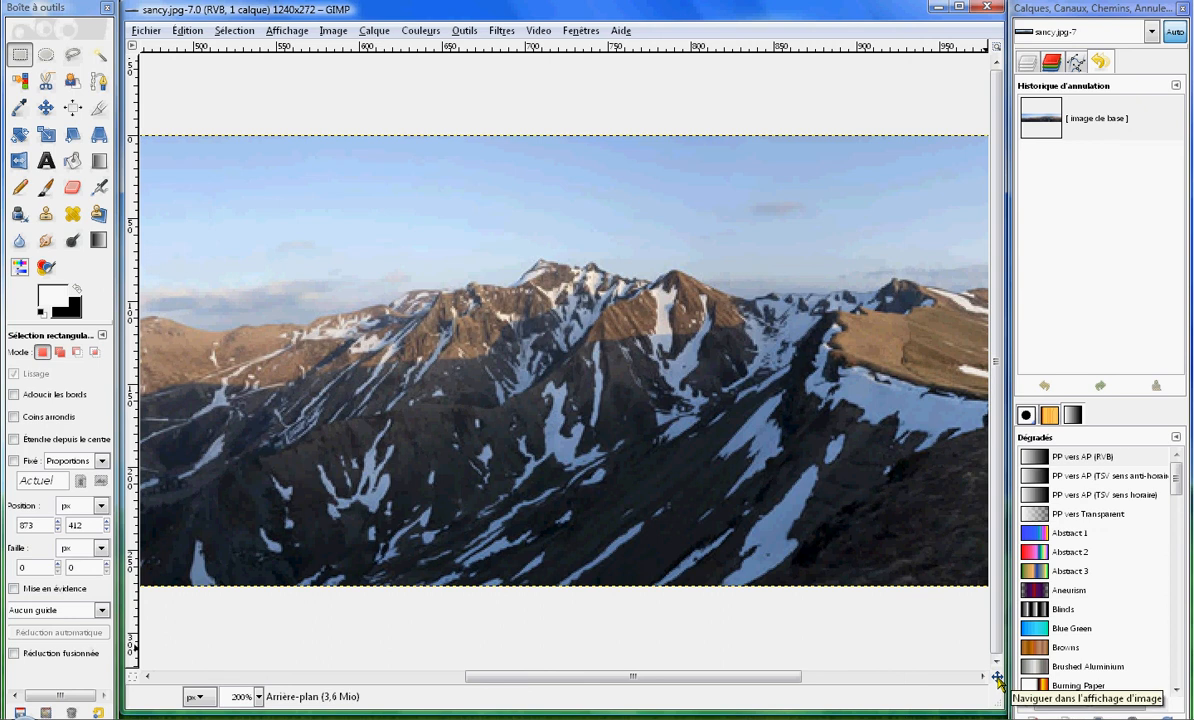
drag(997, 677, 955, 708)
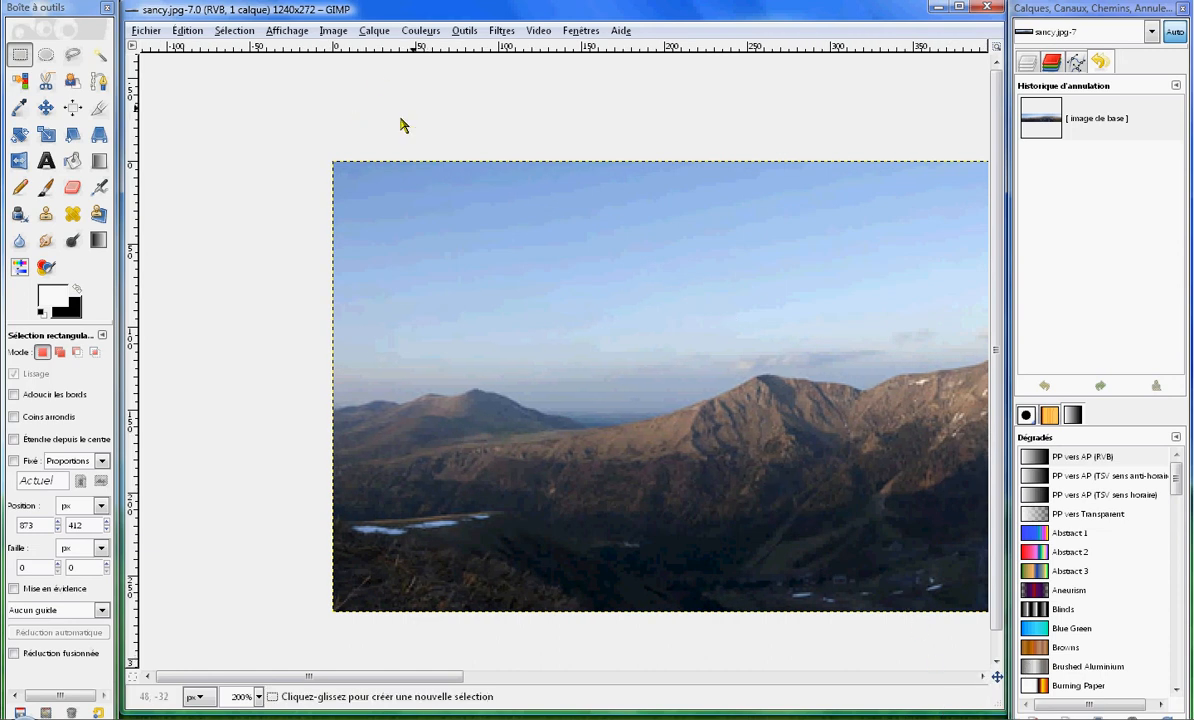
key(shift+2)
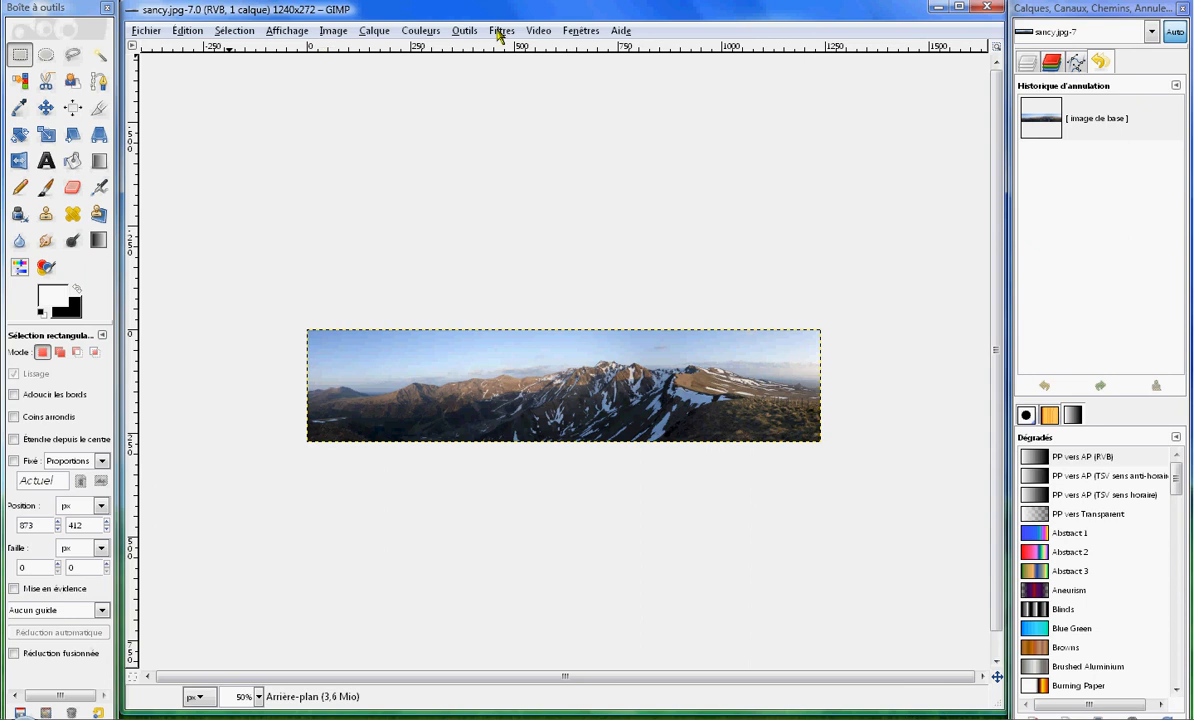
Open the dockable Modèles dialog, look through the available image templates, and close it.
click(578, 31)
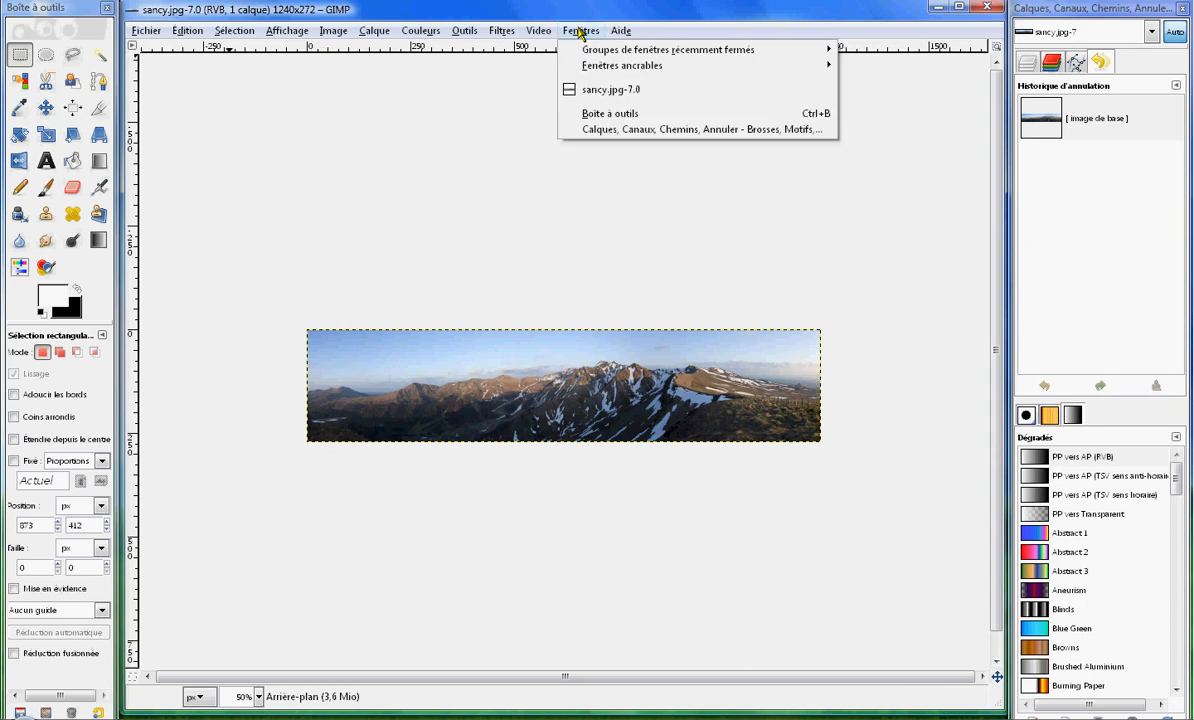
mouse_move(565, 65)
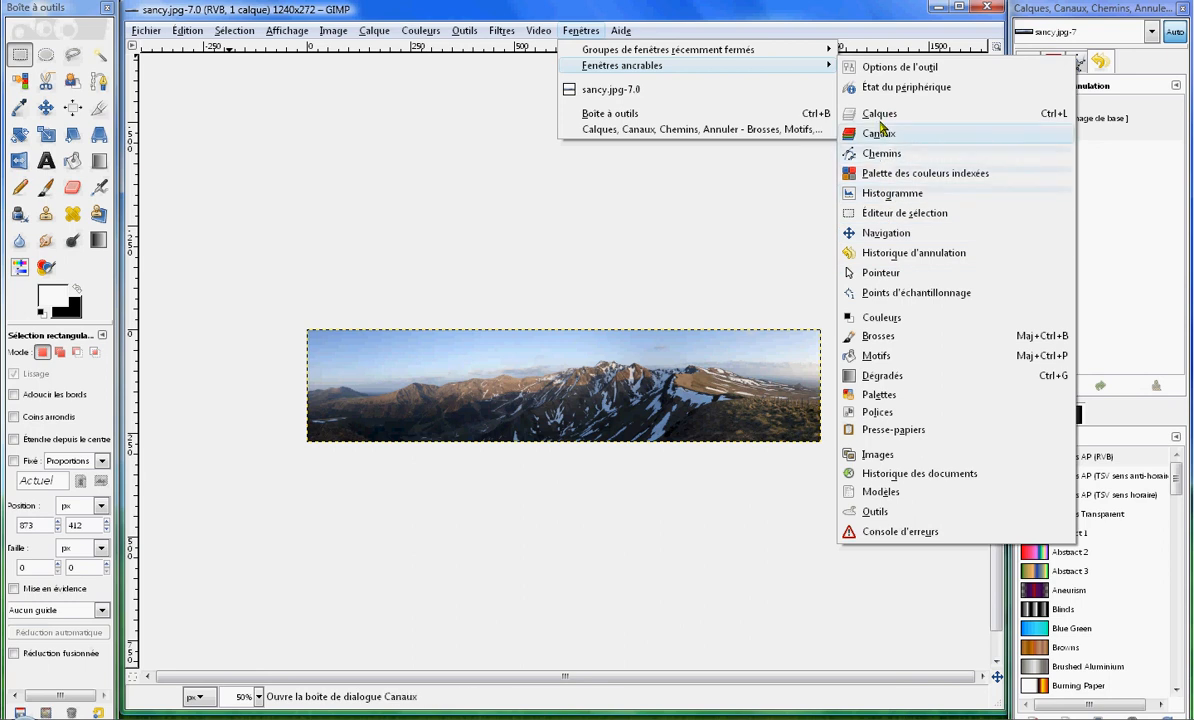
click(880, 491)
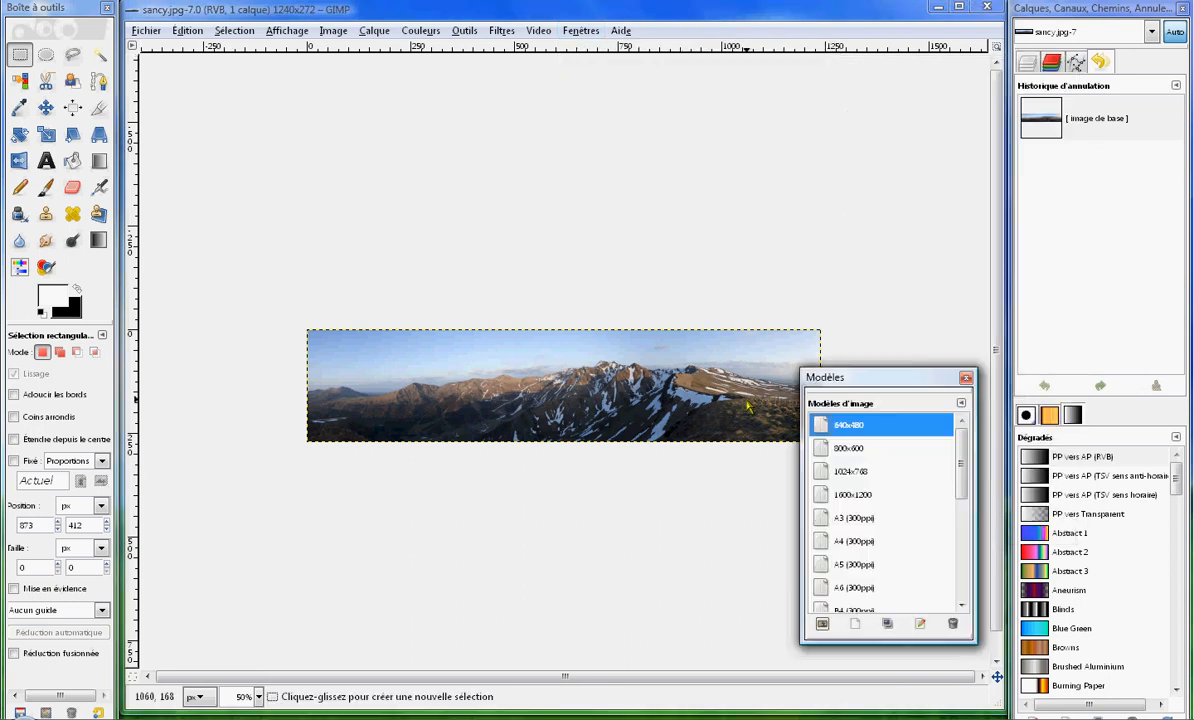
drag(962, 455, 958, 563)
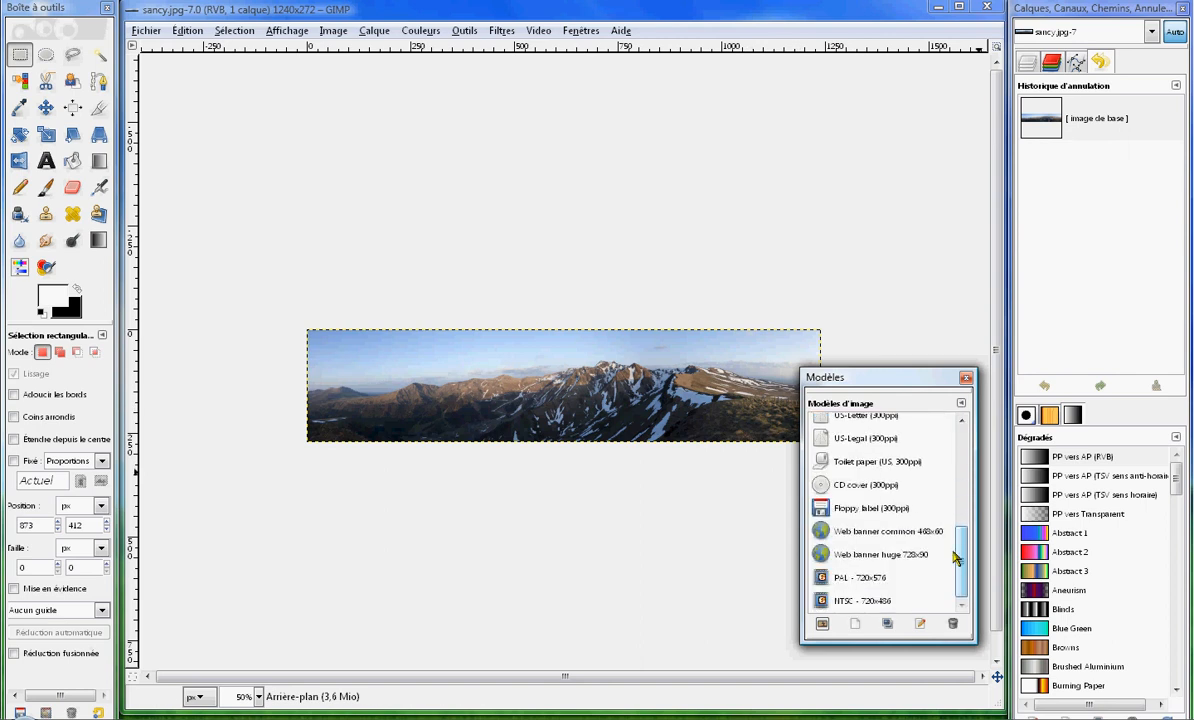
scroll(893, 512, up, 1)
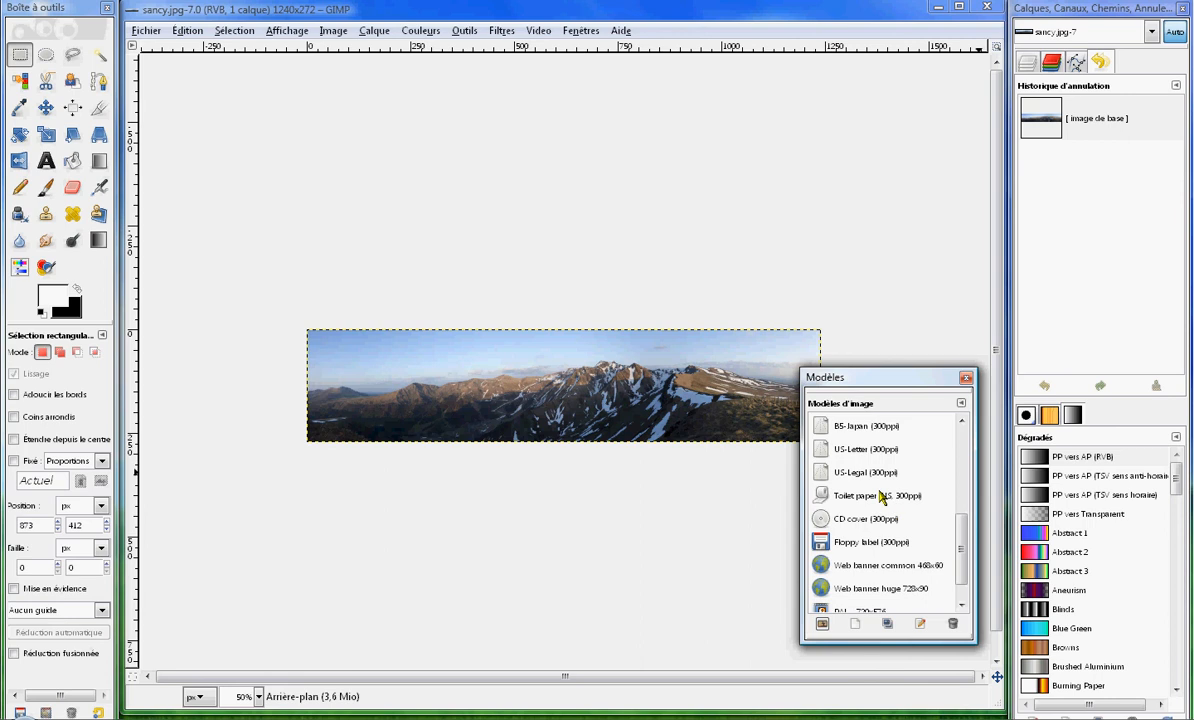
drag(955, 540, 967, 593)
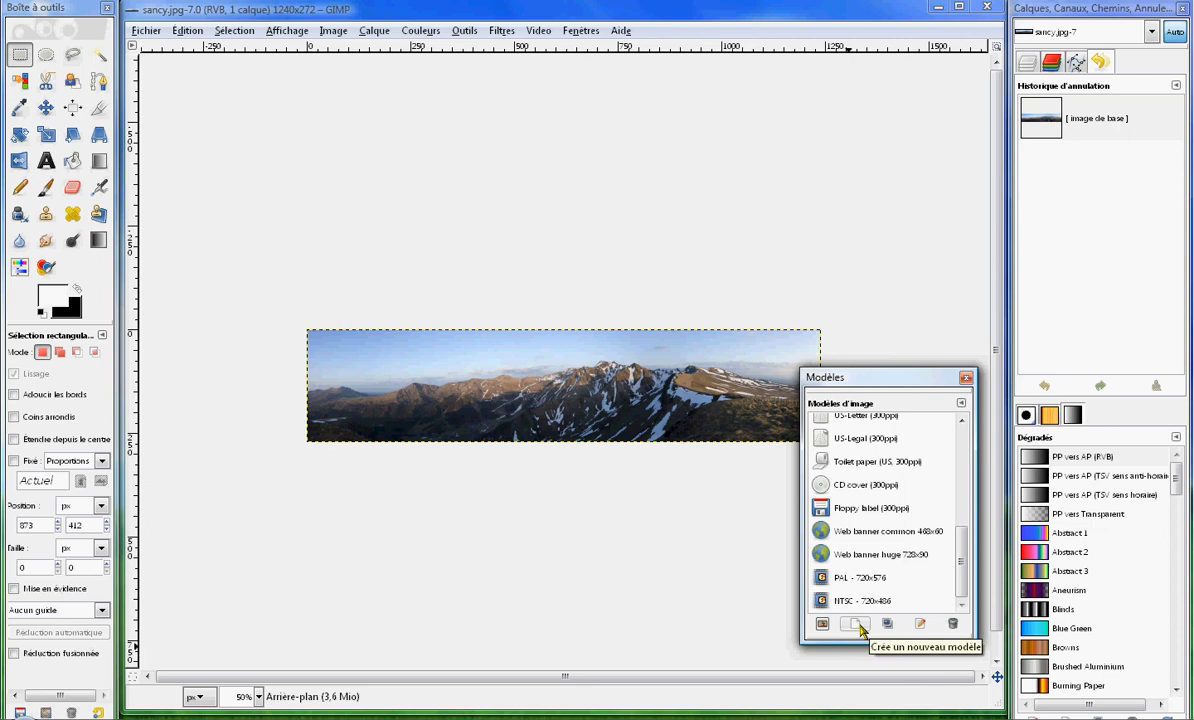
click(966, 380)
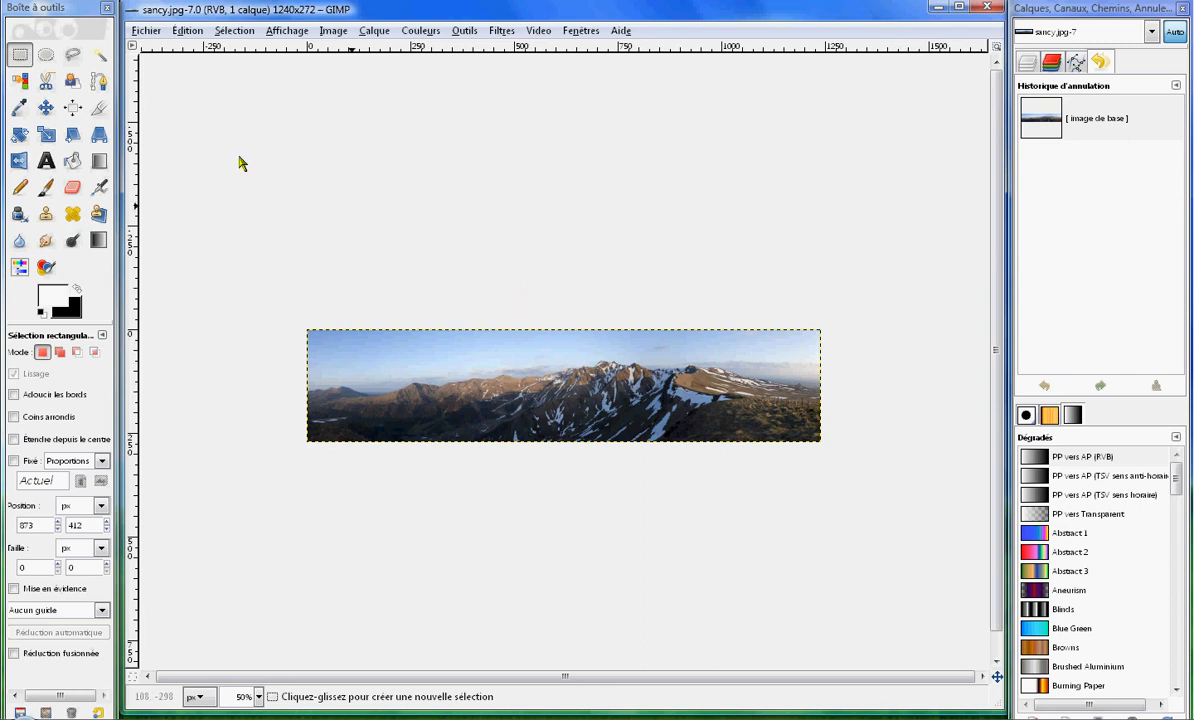
Make sure "Utiliser les raccourcis clavier dynamiques" is enabled in the Interface preferences and apply the preferences.
click(145, 31)
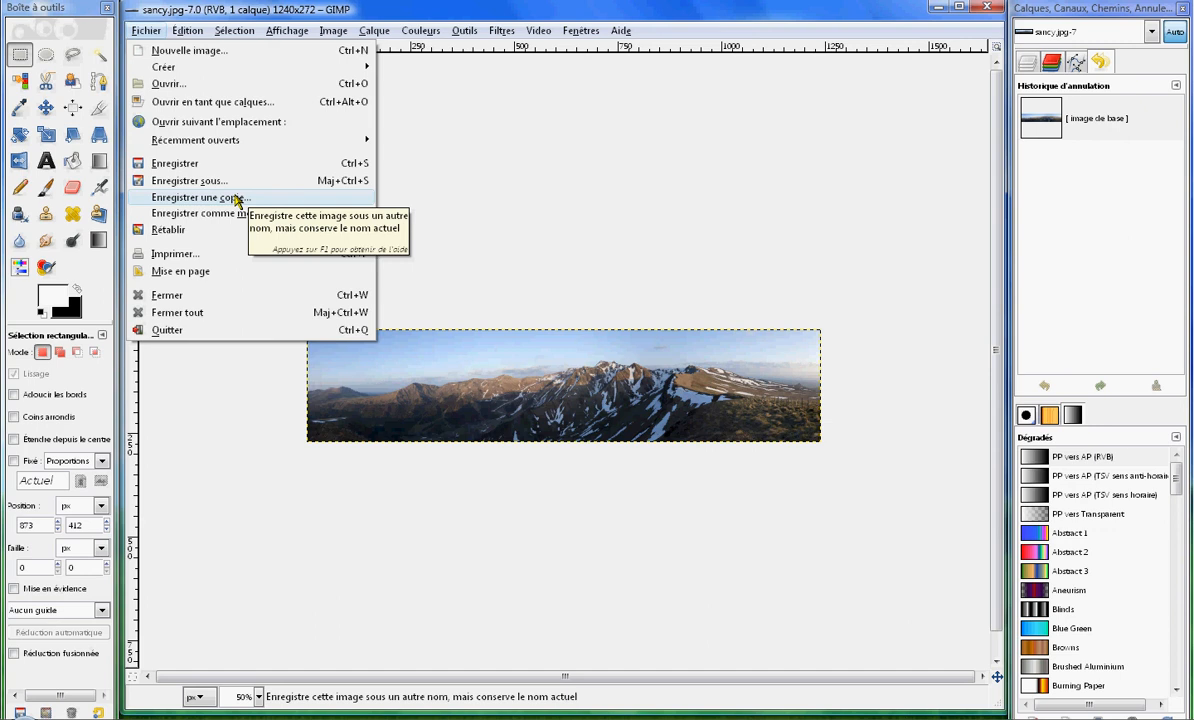
mouse_move(182, 30)
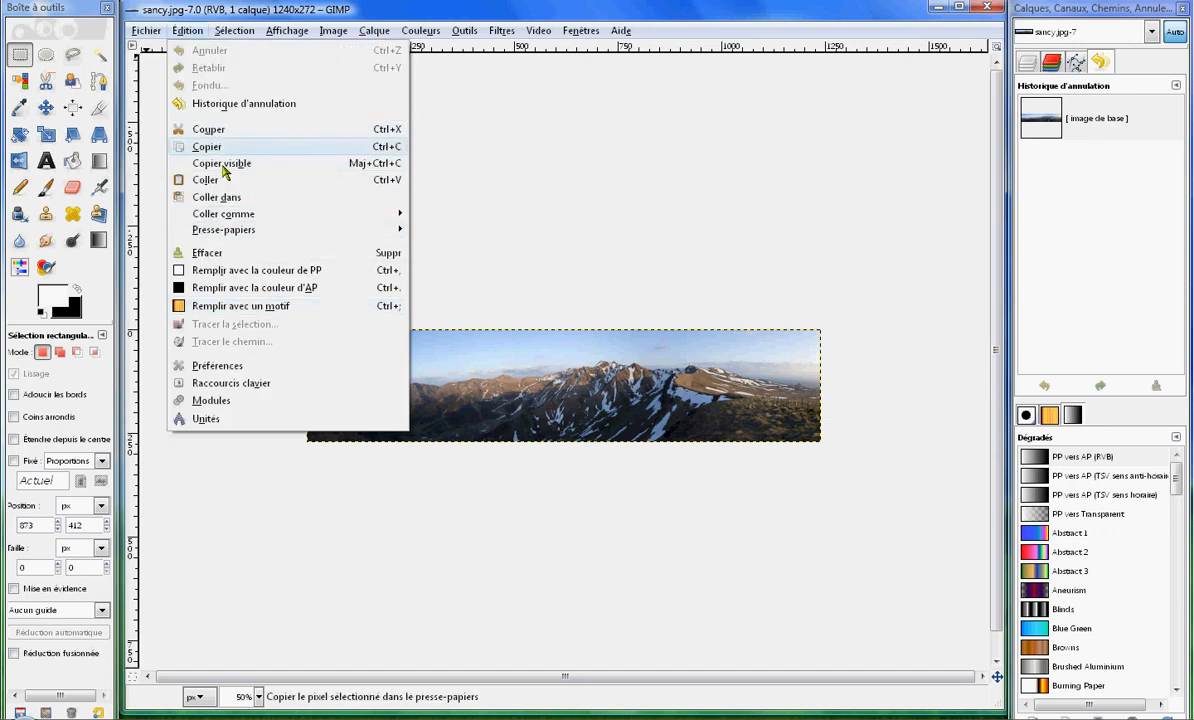
click(233, 365)
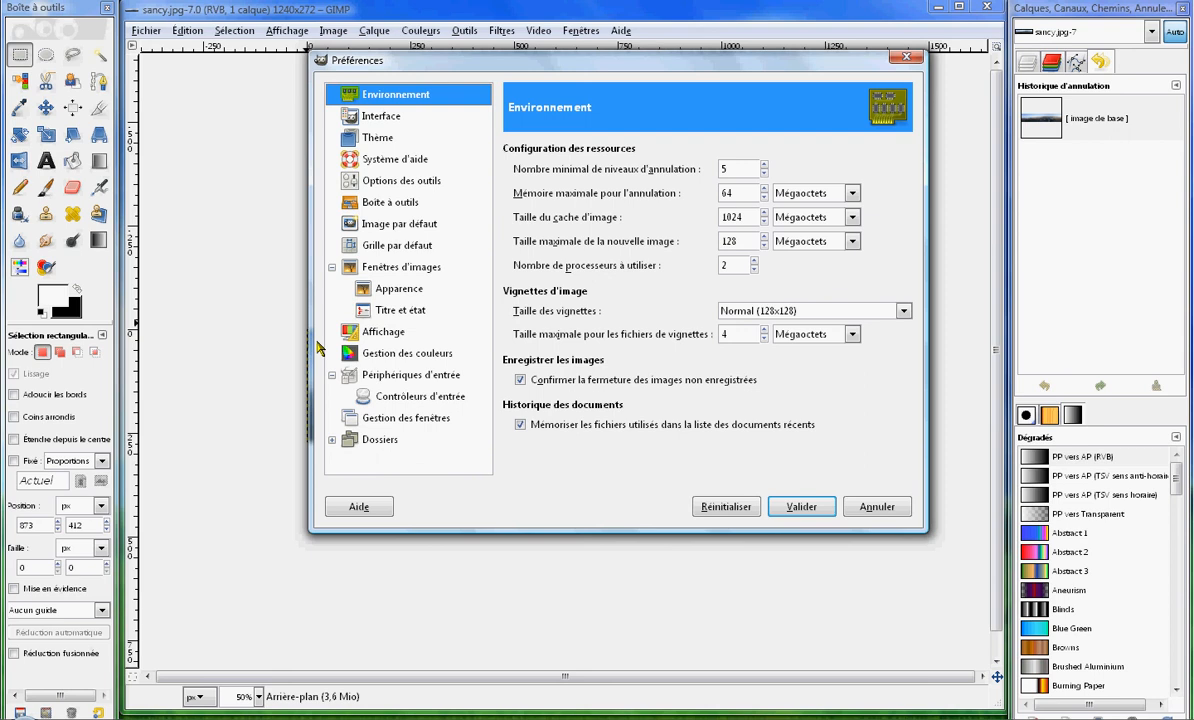
click(368, 116)
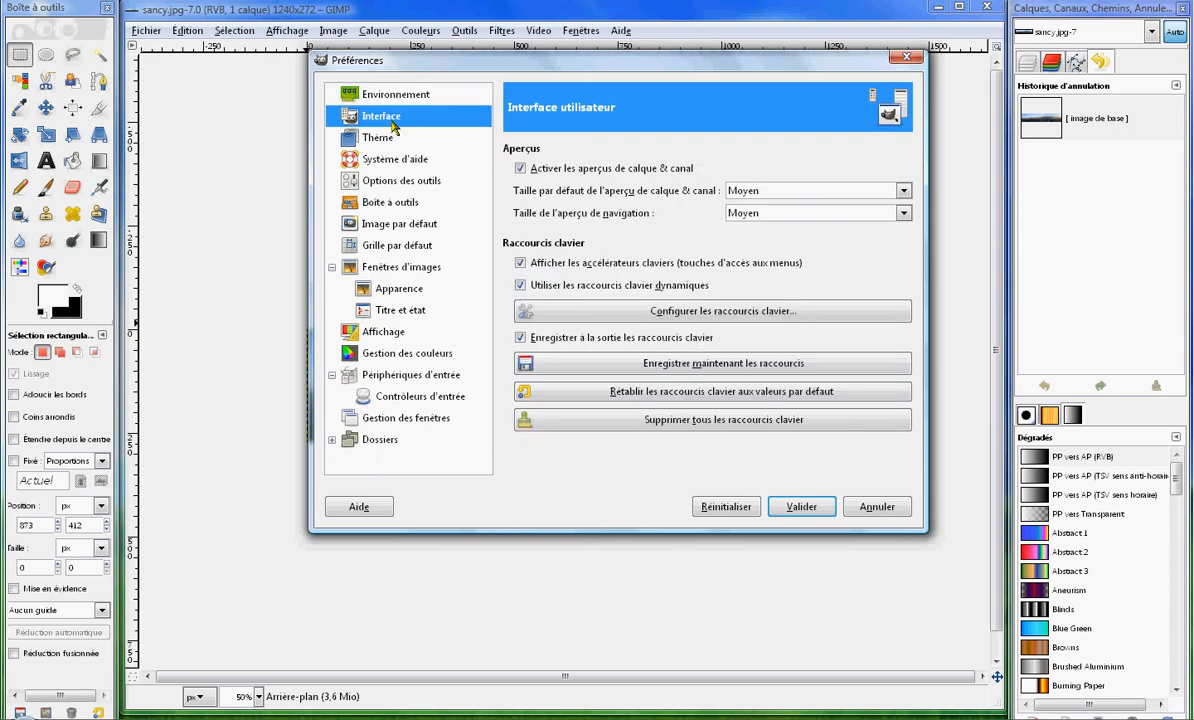
click(534, 286)
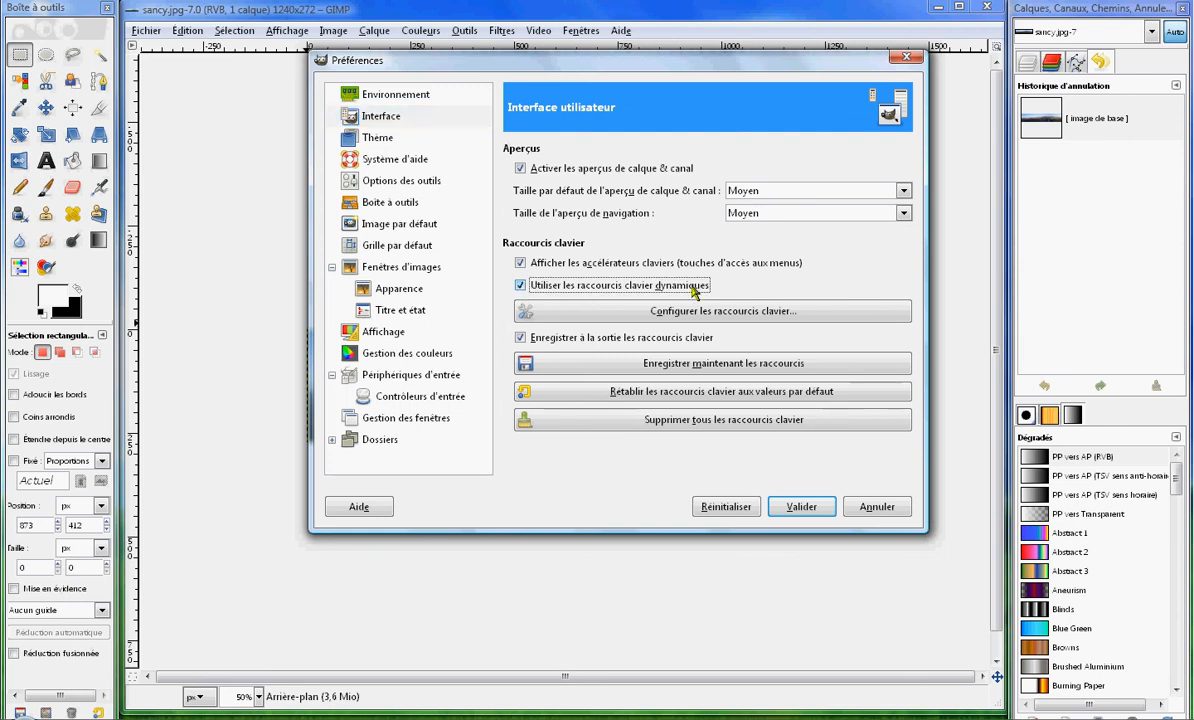
click(799, 507)
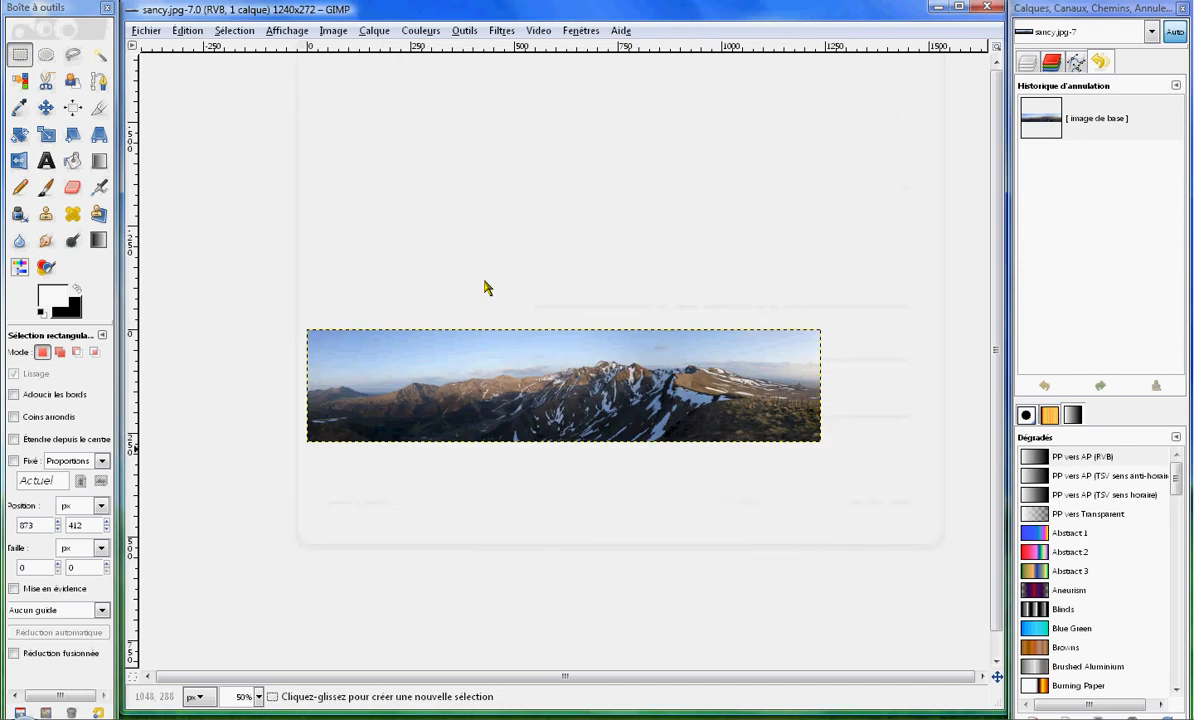
Assign F2 as the dynamic keyboard shortcut for the "Enregistrer sous" command.
click(146, 31)
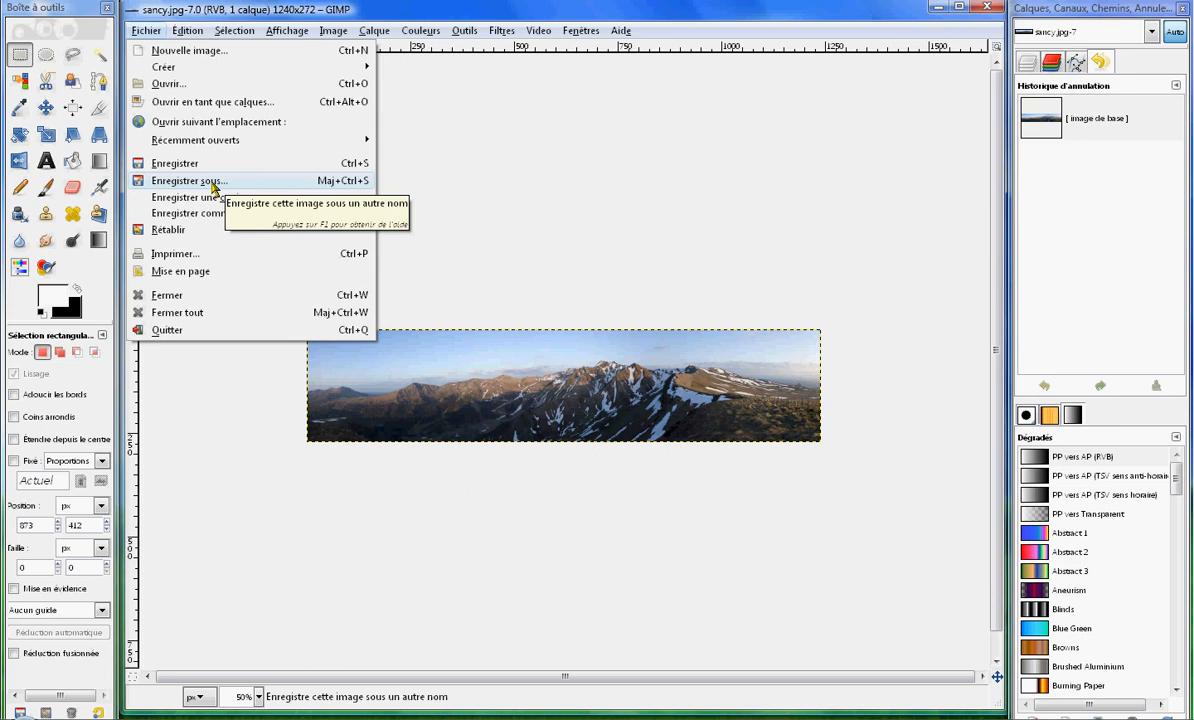
key(F2)
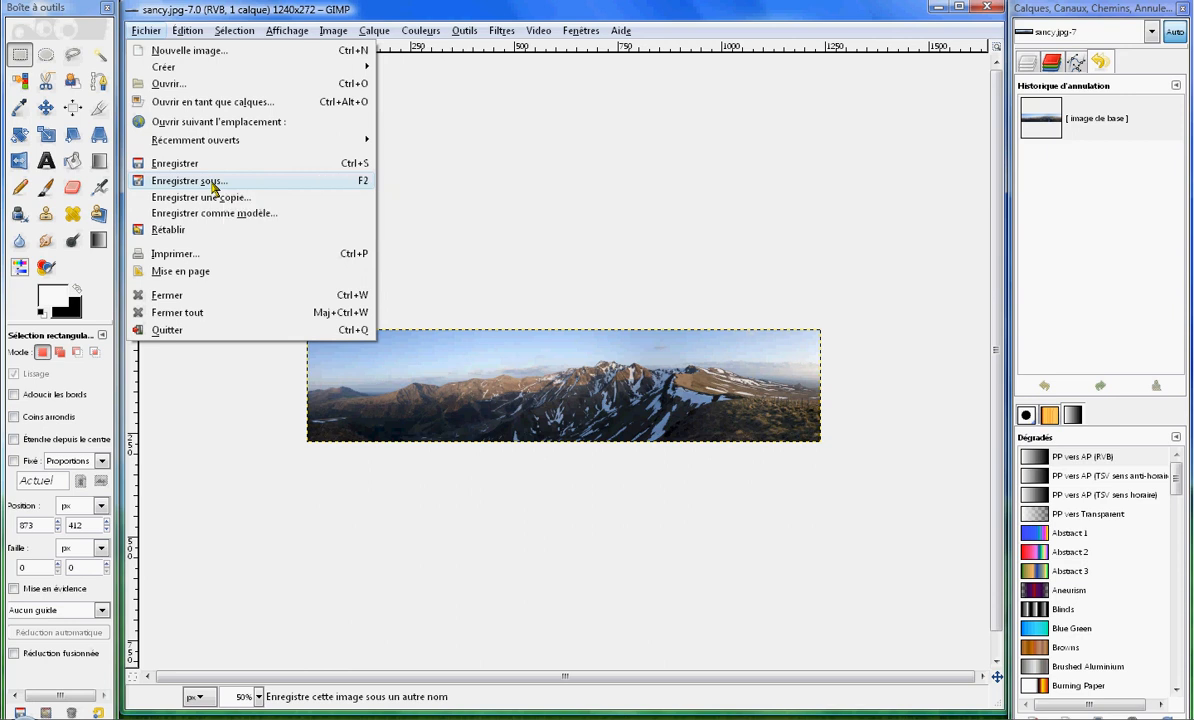